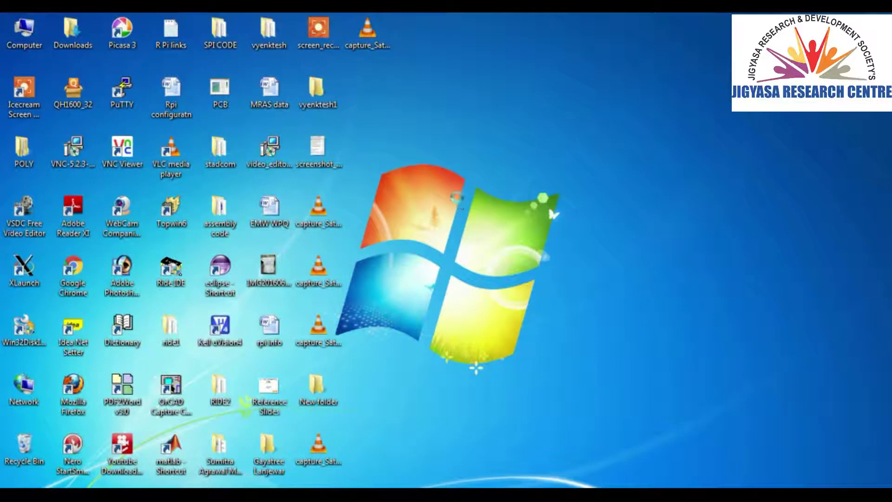
# Make a new folder on the desktop and name it poly1.
pyautogui.rightClick(458, 197)
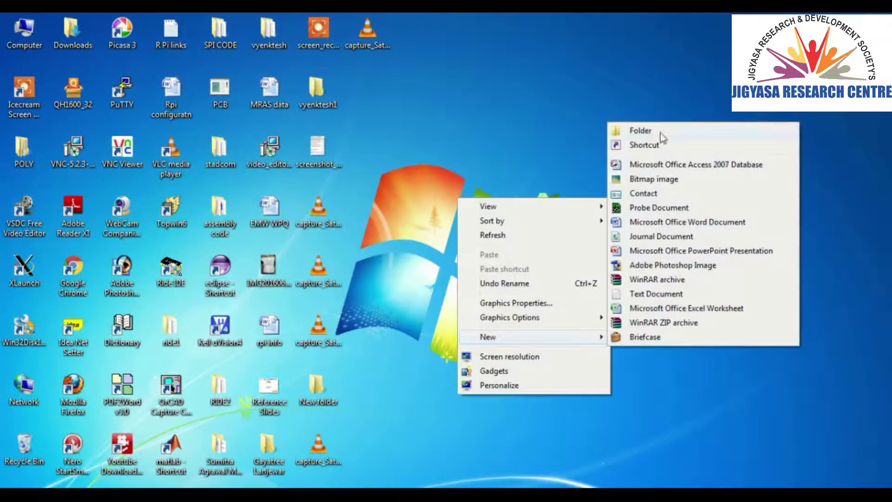
pyautogui.click(660, 134)
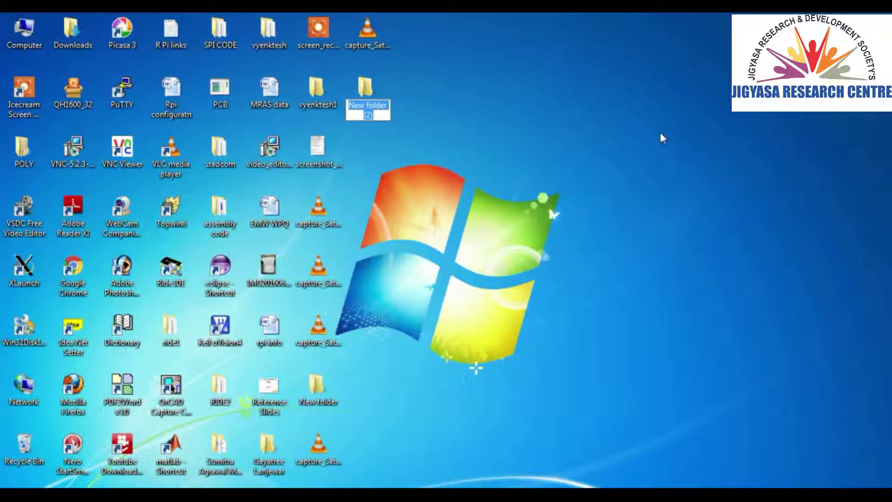
pyautogui.write('poly')
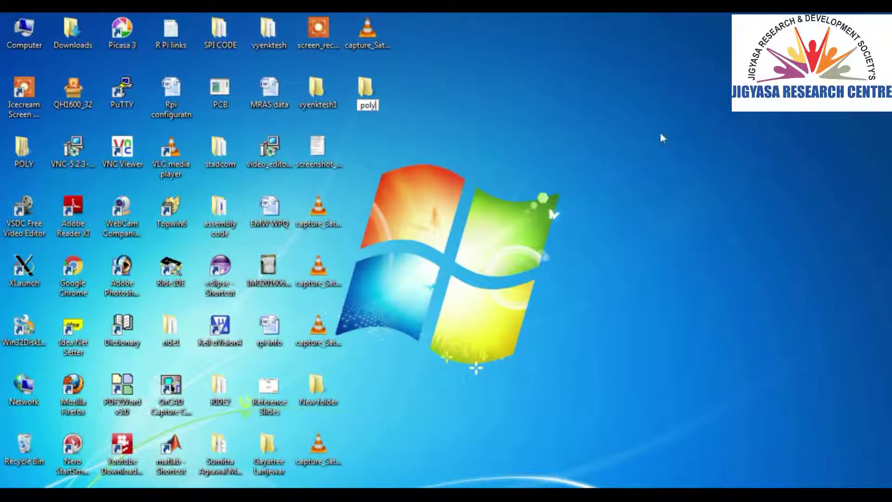
pyautogui.write('1')
pyautogui.press('Return')
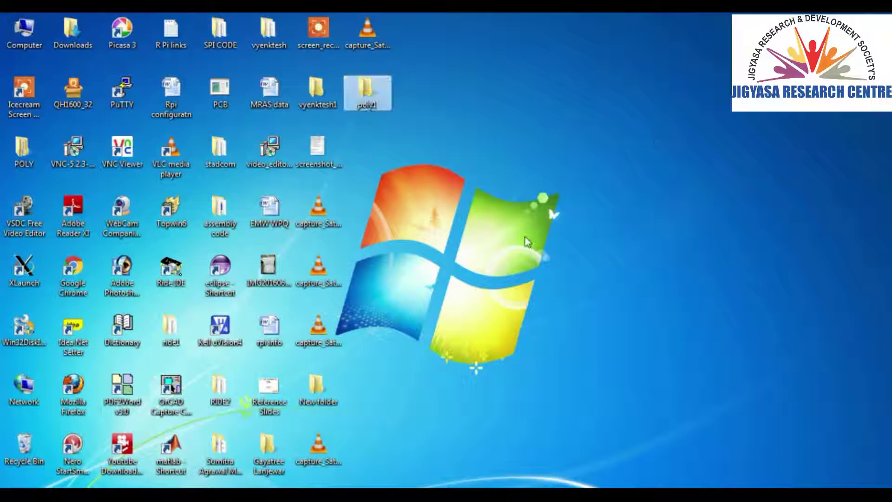
pyautogui.click(524, 238)
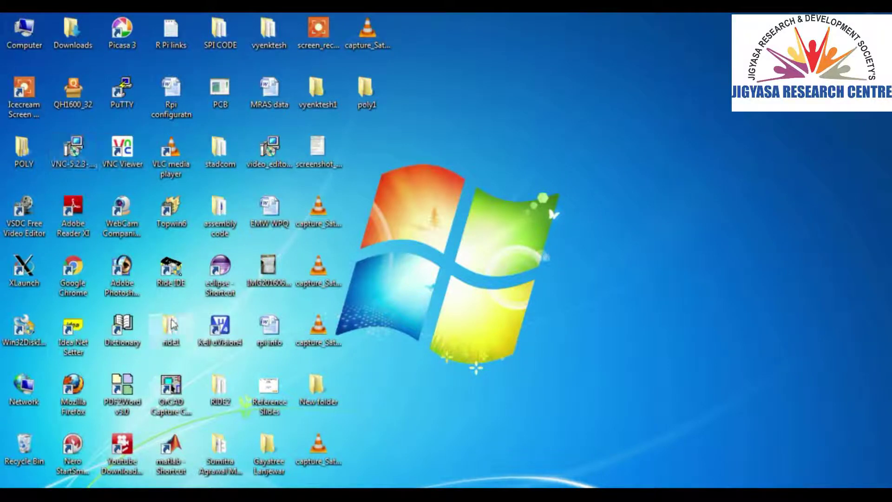
pyautogui.click(170, 283)
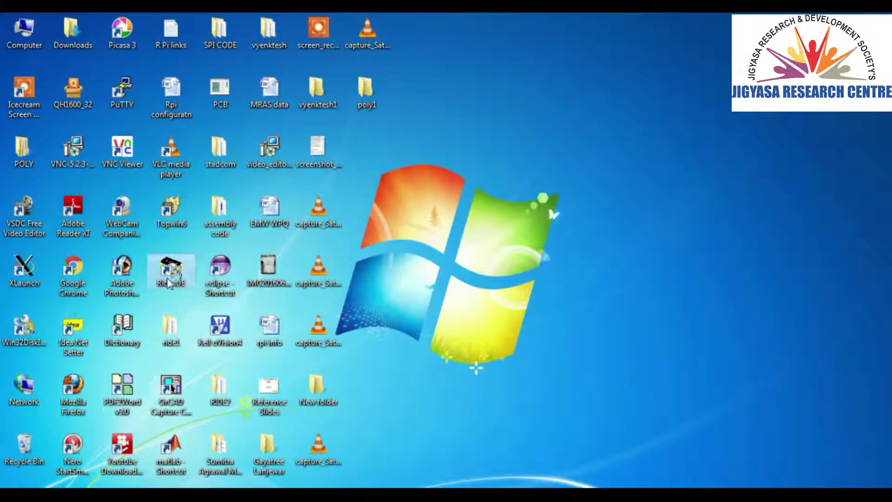
# Launch RIDE 51, which reopens the earlier exp2 add/subtract assembly project.
pyautogui.doubleClick(170, 283)
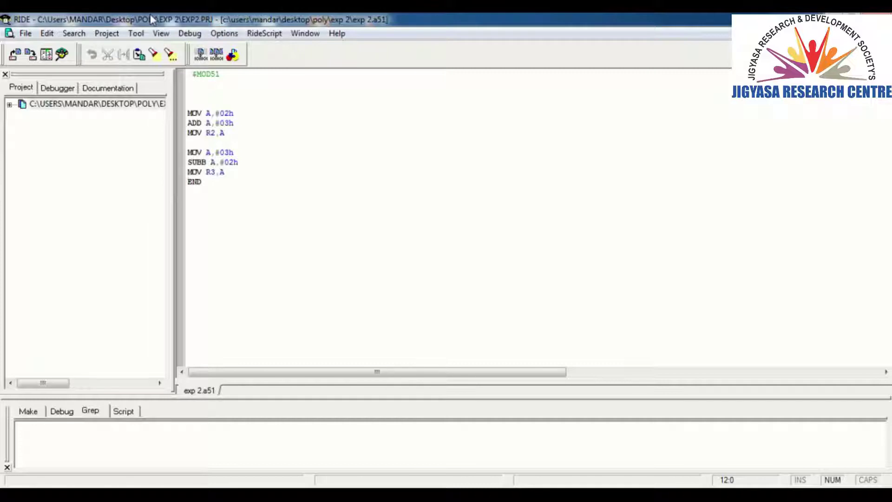
pyautogui.click(107, 34)
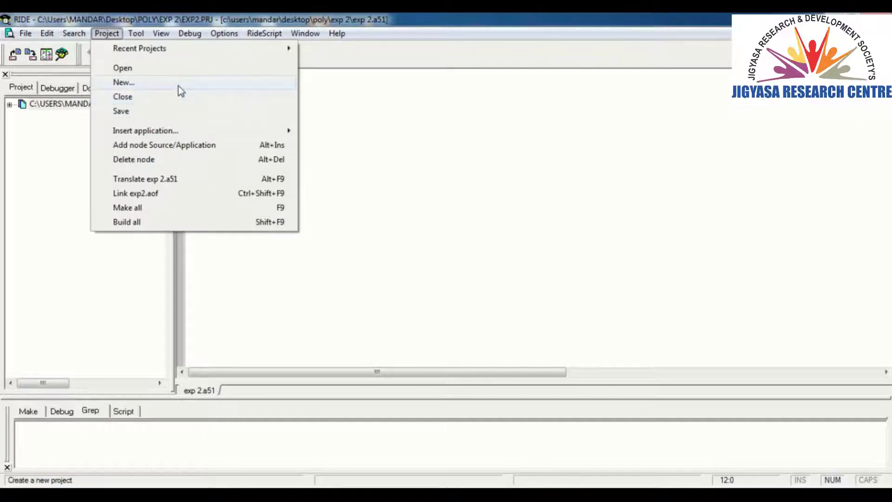
# Close the old exp2 project and start a new one, replacing the name MyProject with exp_2.
pyautogui.click(123, 97)
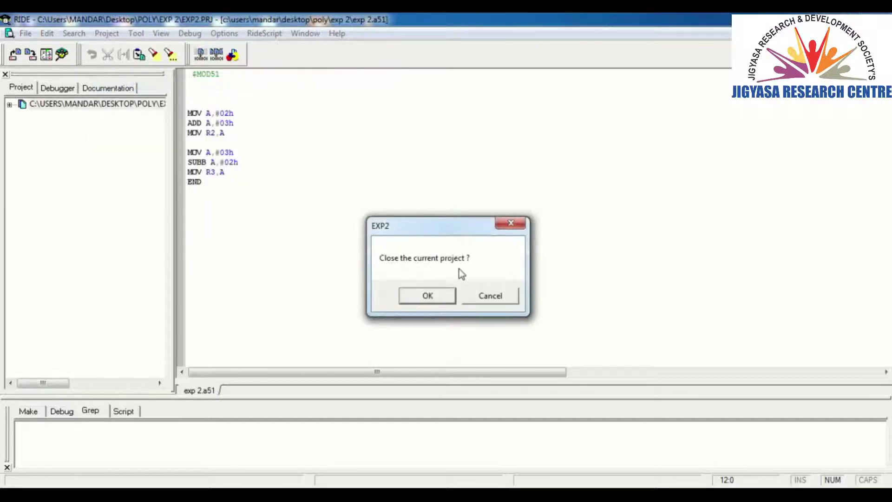
pyautogui.click(427, 295)
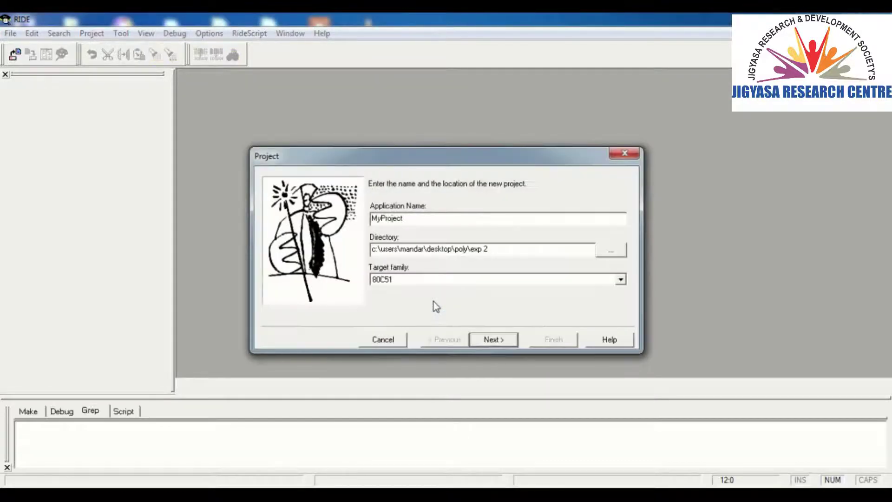
pyautogui.doubleClick(429, 221)
pyautogui.press('BackSpace')
pyautogui.write('exp')
pyautogui.write('_2')
# Set the project directory to Desktop\poly1 and finish the exp_2 project for the 80C51 target.
pyautogui.click(611, 250)
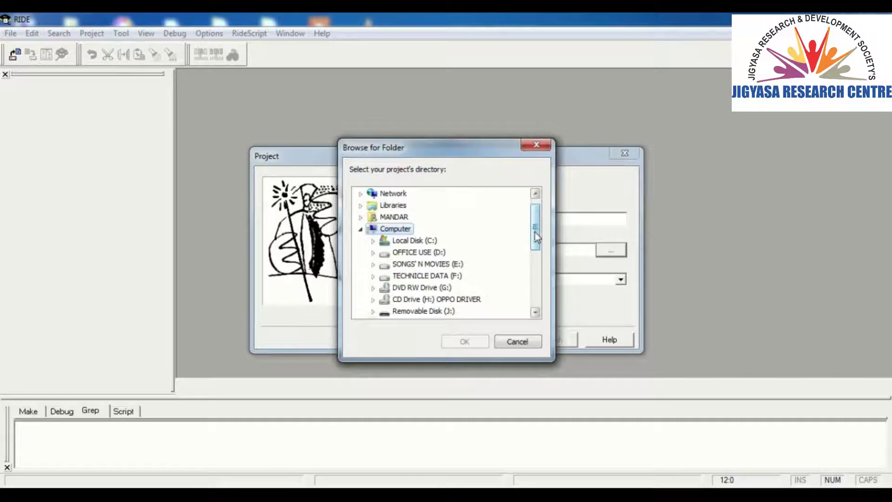
pyautogui.moveTo(535, 223); pyautogui.dragTo(537, 314)
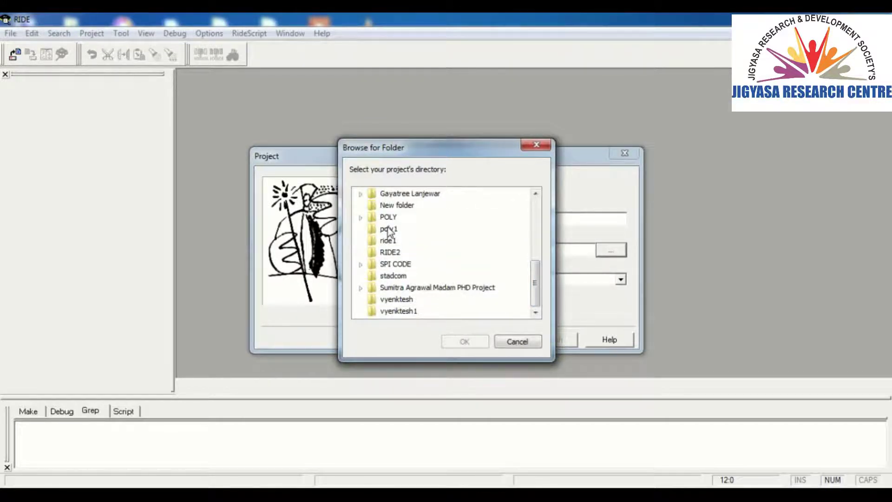
pyautogui.click(389, 229)
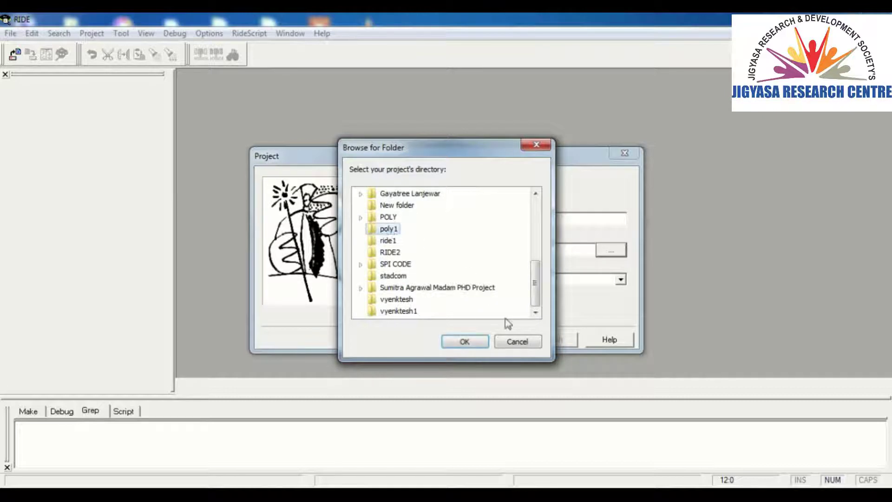
pyautogui.click(466, 341)
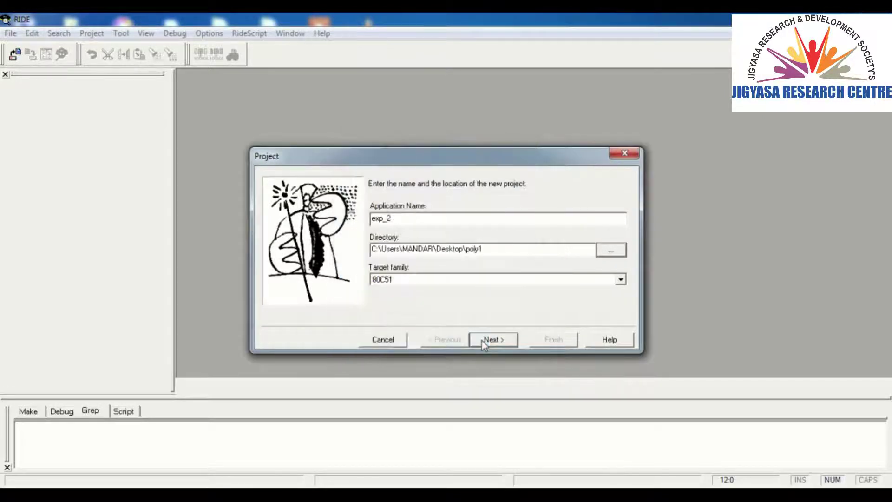
pyautogui.click(493, 340)
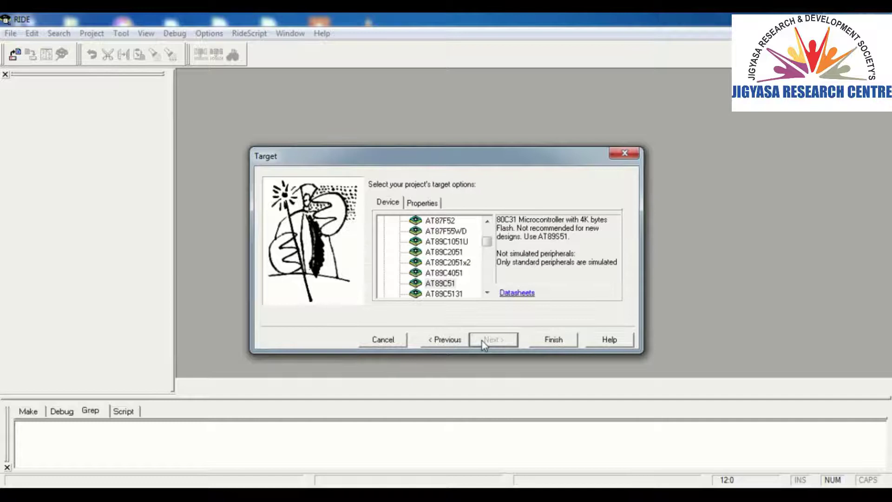
pyautogui.click(553, 340)
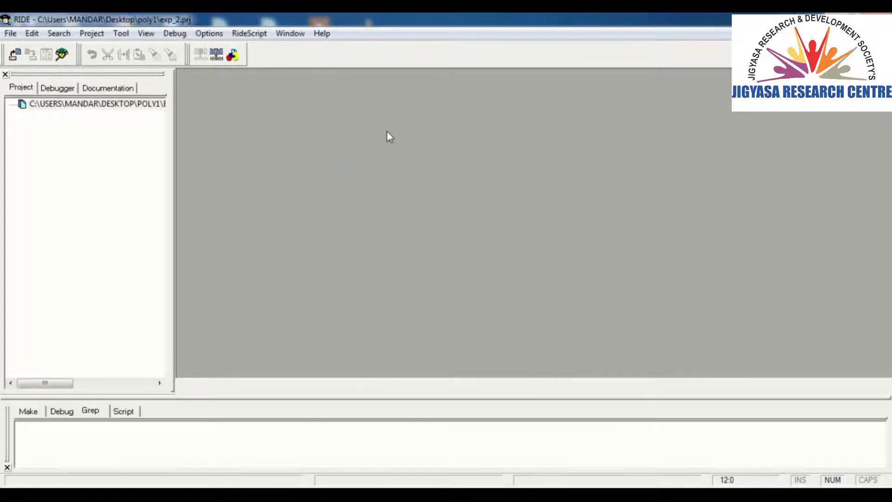
# Create a new assembler file, paste in the $MOD51 add/subtract program, and maximize the editor.
pyautogui.click(10, 33)
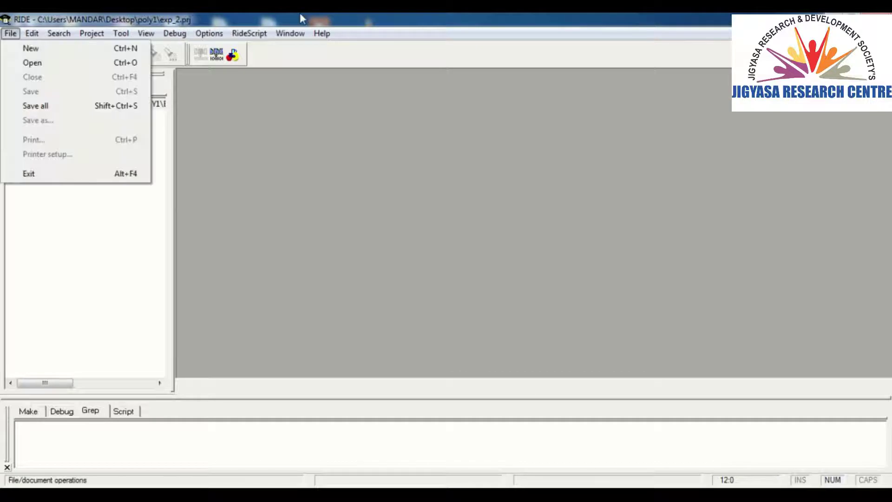
pyautogui.click(9, 36)
pyautogui.click(10, 32)
pyautogui.click(42, 45)
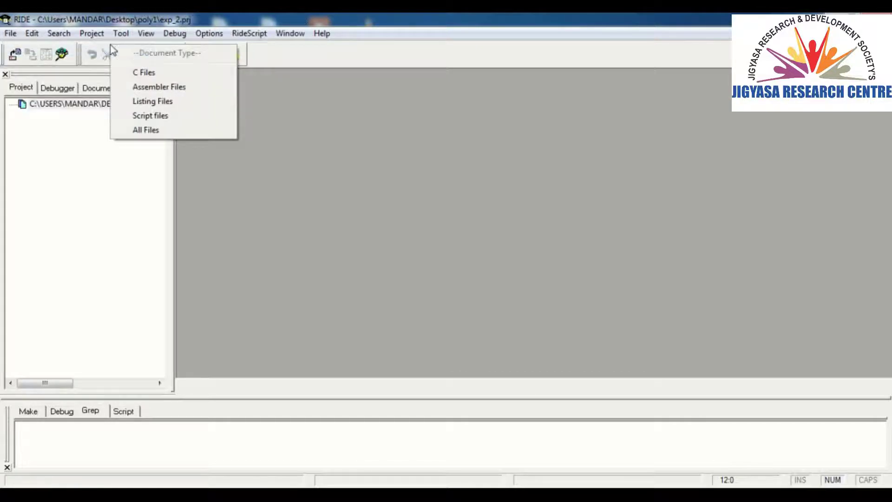
pyautogui.click(186, 85)
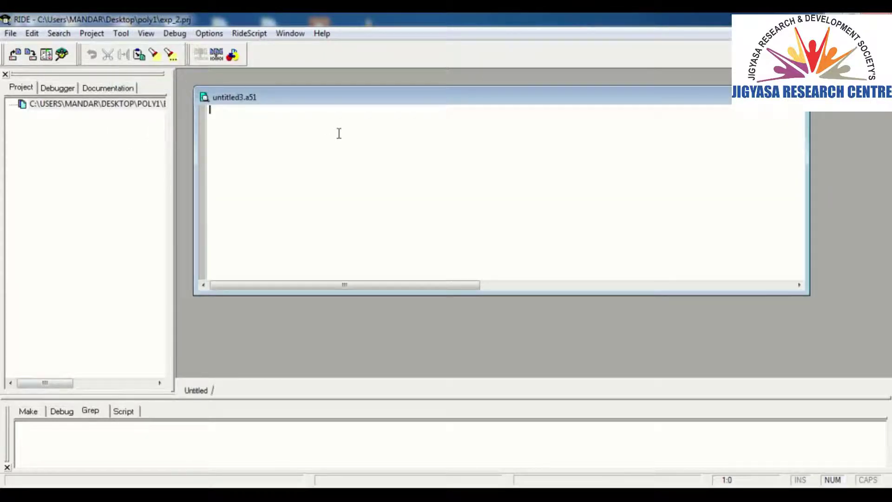
pyautogui.write('$MOD51    MOV A,#02h ADD A,#03h MOV R2,A  MOV A,#03h SUBB A,#02h MOV R3,A END')
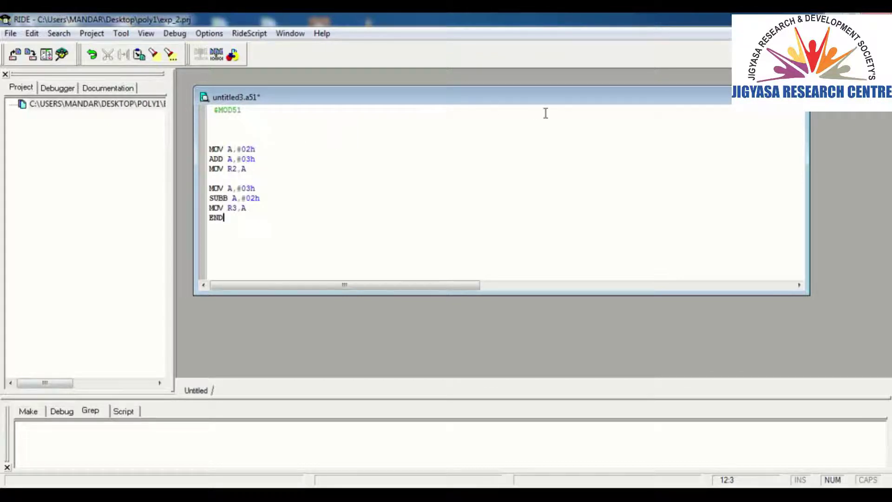
pyautogui.doubleClick(701, 98)
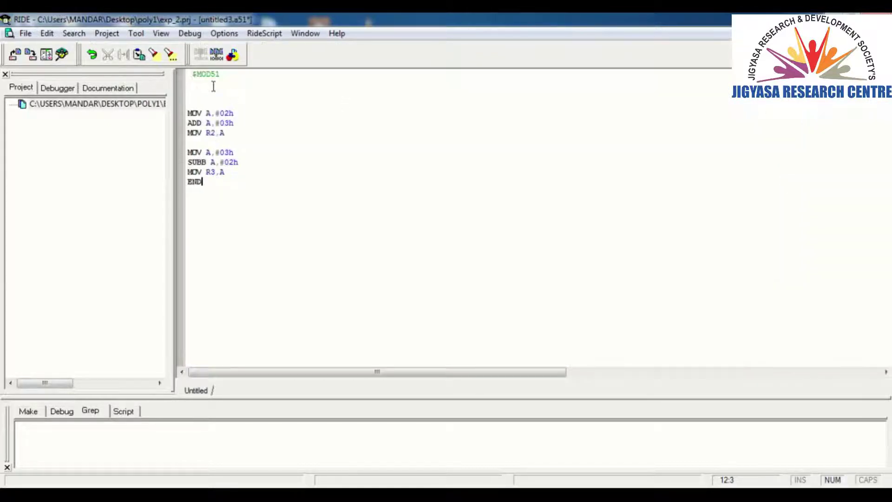
# Use Save As to save the new assembly source under the file name exp_2.
pyautogui.click(25, 33)
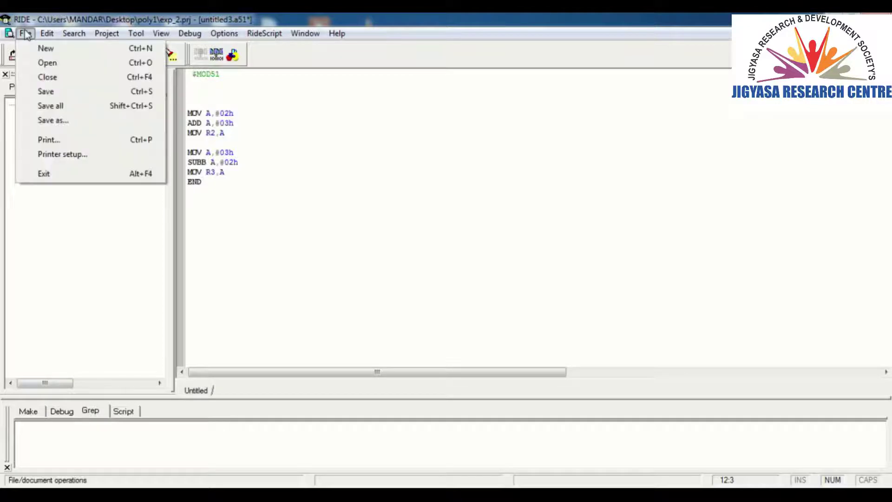
pyautogui.click(46, 91)
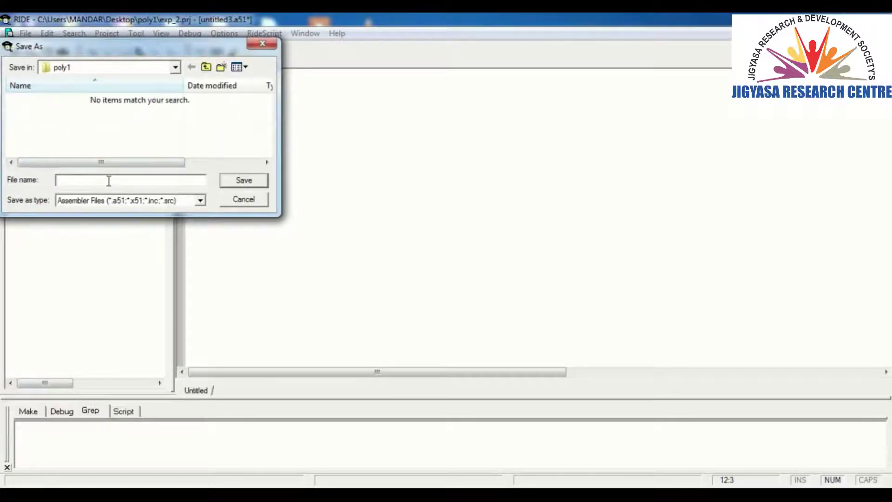
pyautogui.write('e')
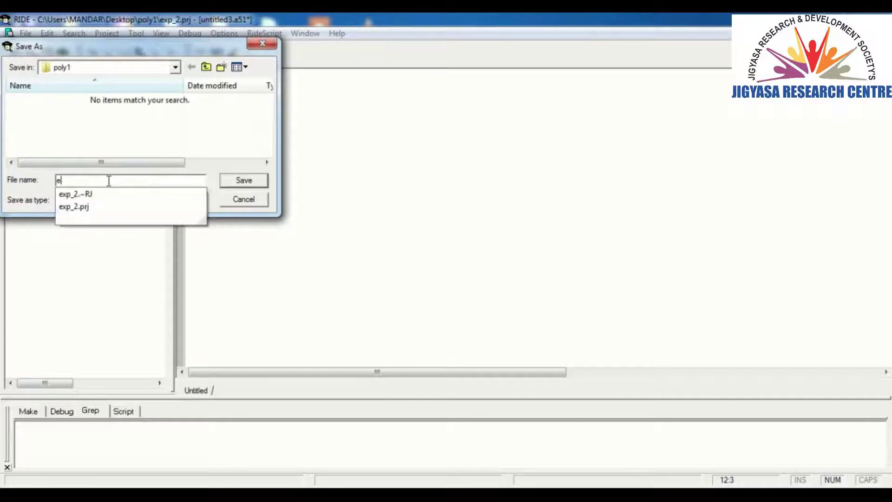
pyautogui.write('xp_')
pyautogui.write('2')
pyautogui.click(256, 181)
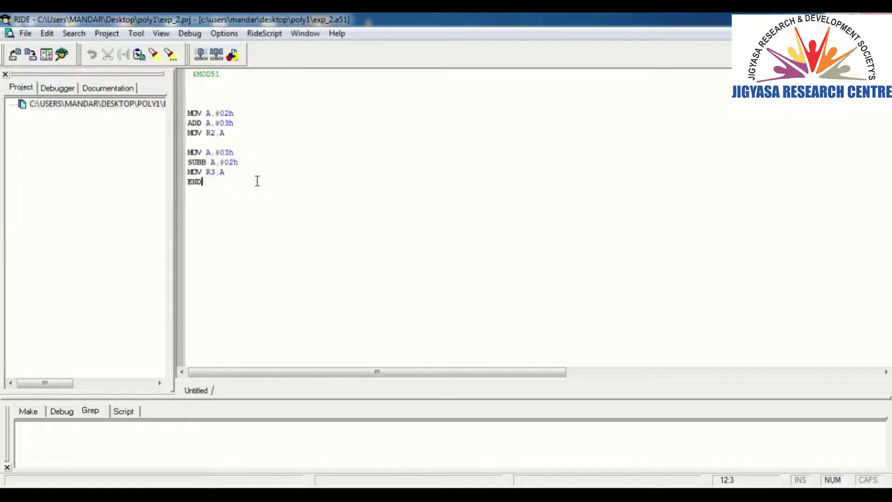
# Add exp_2.a51 as a source node under the exp_2 project's application.
pyautogui.rightClick(78, 106)
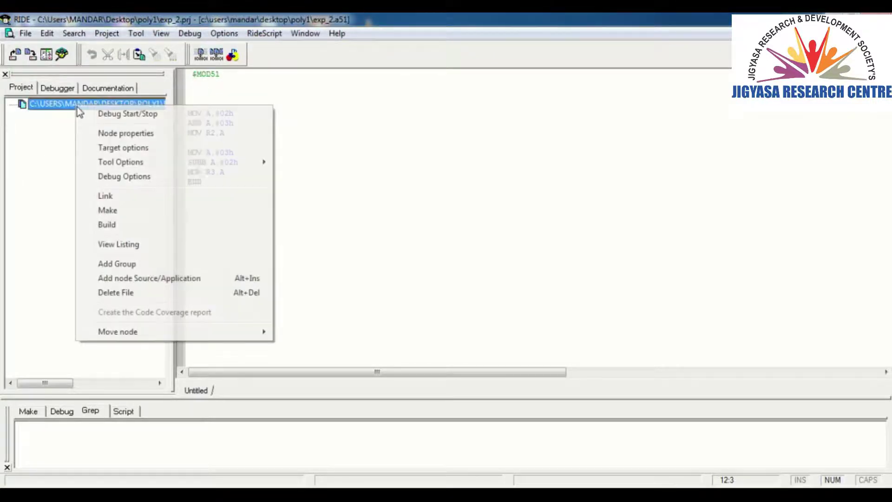
pyautogui.click(161, 282)
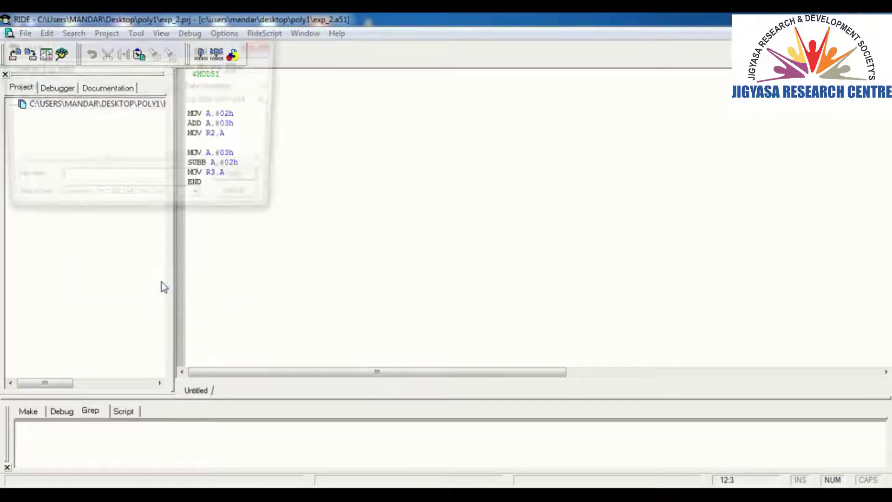
pyautogui.click(31, 99)
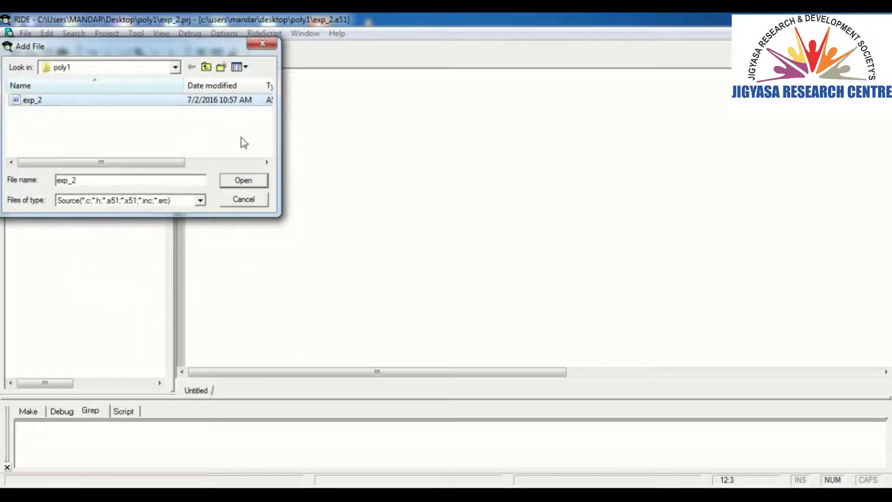
pyautogui.click(243, 180)
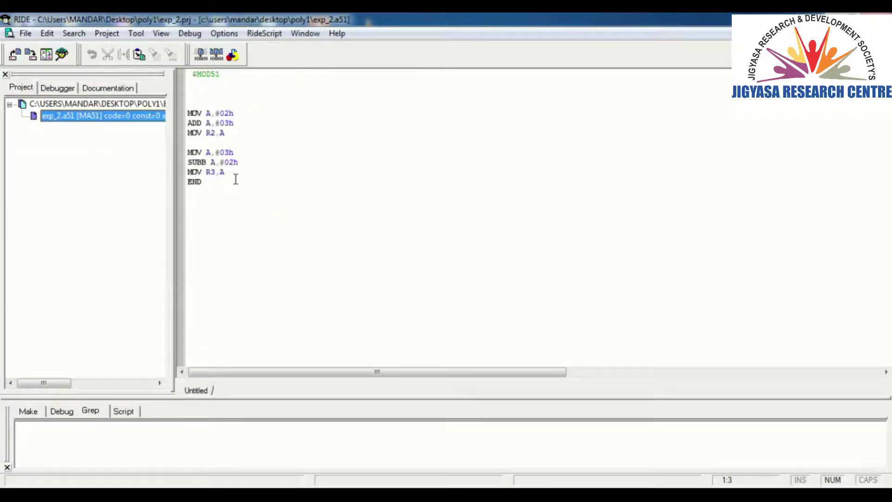
# Run Make all (F9) to assemble and link exp_2.a51.
pyautogui.click(106, 33)
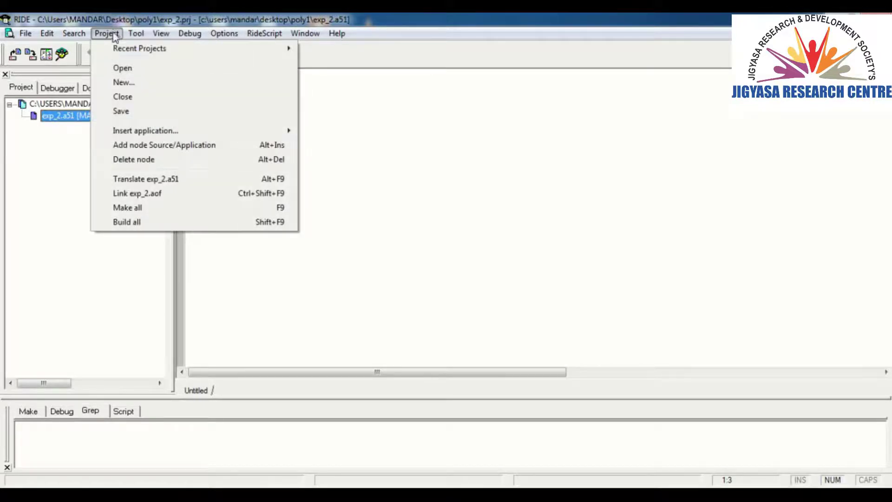
pyautogui.click(170, 212)
pyautogui.click(105, 33)
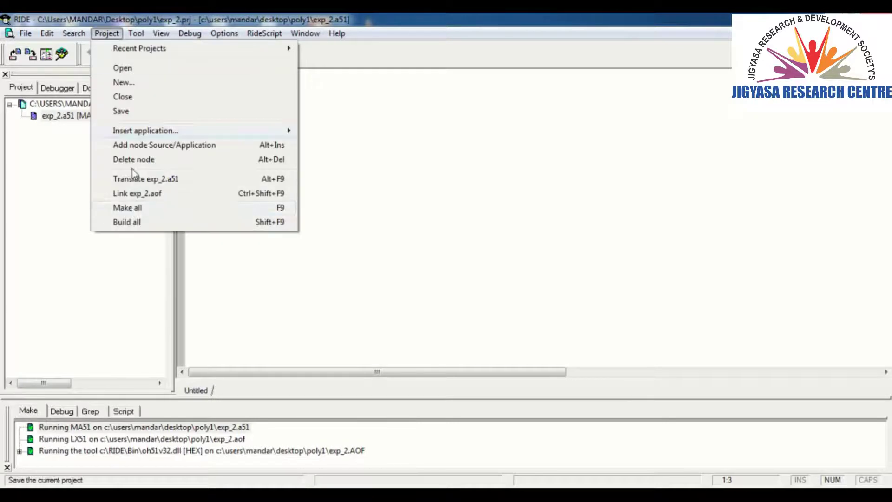
pyautogui.click(129, 216)
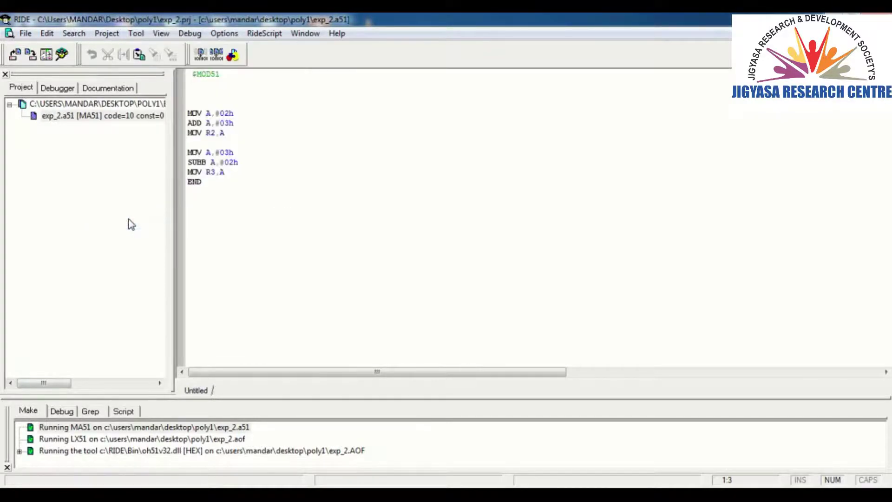
pyautogui.click(276, 214)
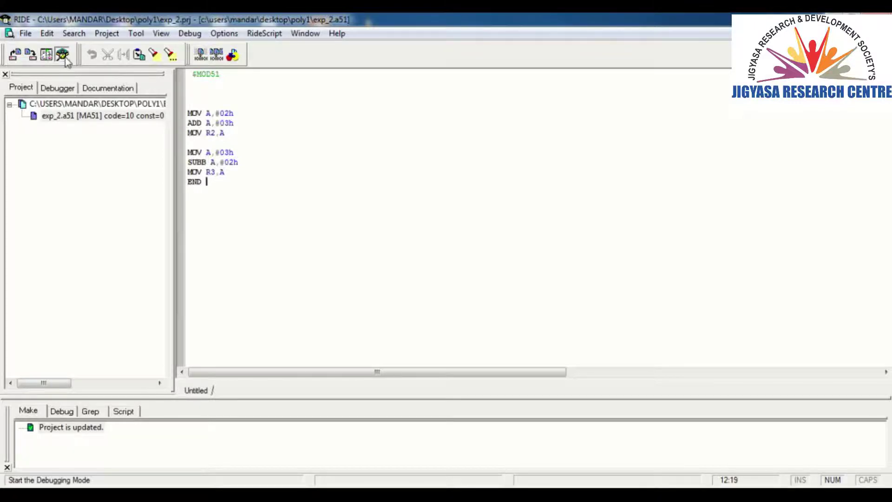
# Start debugging on the Virtual Machine simulator with AT89C51, accepting the application options.
pyautogui.click(63, 54)
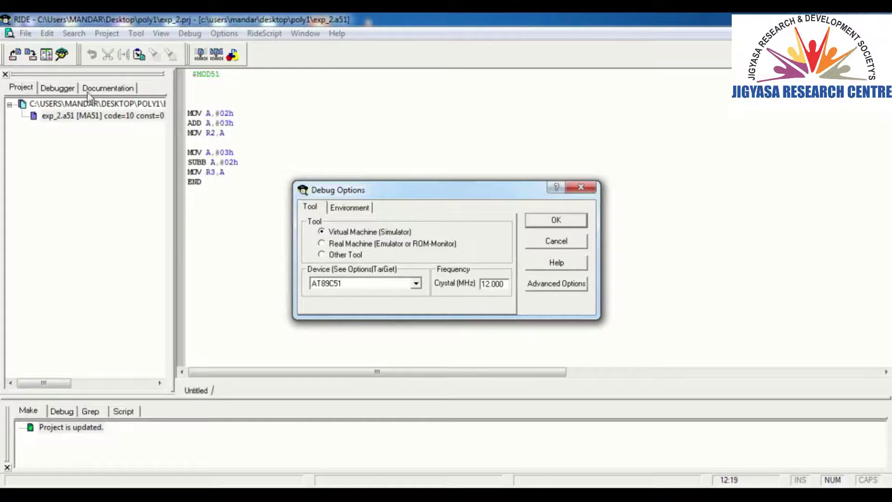
pyautogui.click(581, 187)
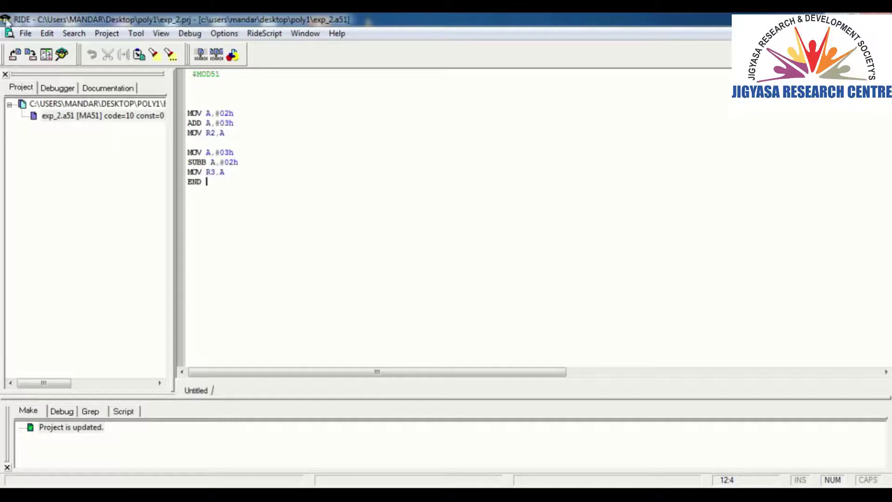
pyautogui.click(65, 56)
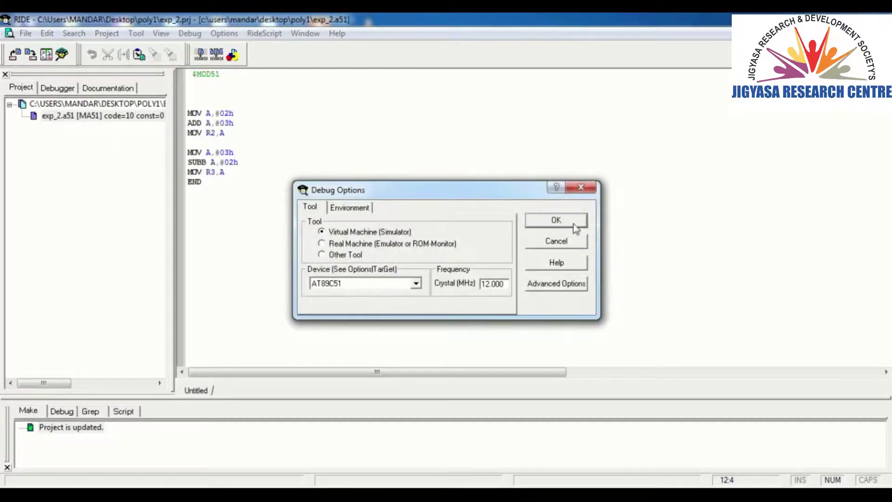
pyautogui.click(554, 221)
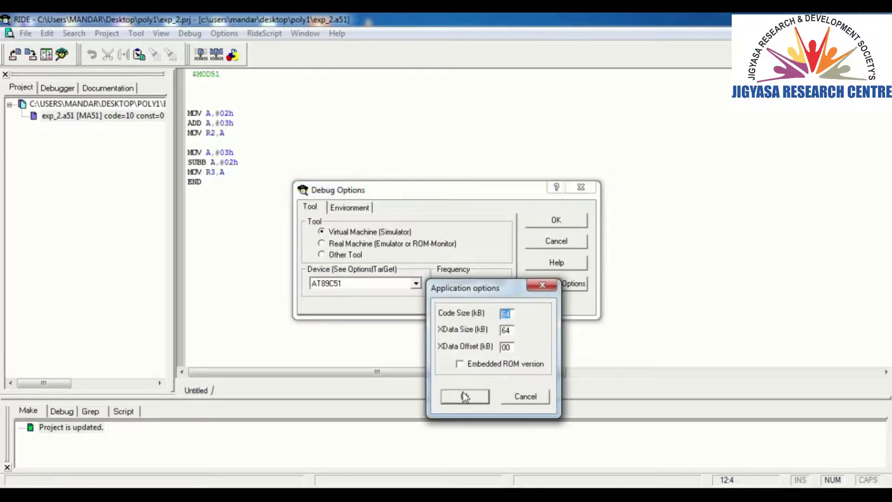
pyautogui.click(465, 397)
pyautogui.click(555, 221)
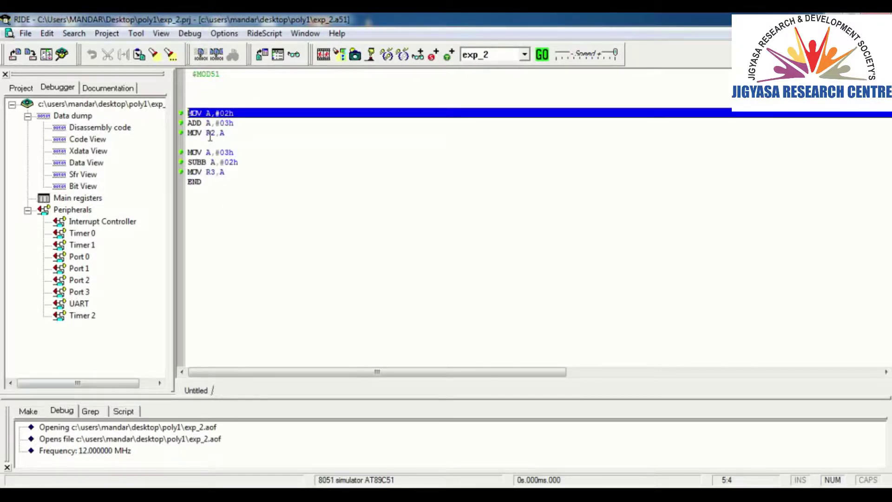
# Open Main registers from the Debugger tree, narrow the source window, and dock the registers beside it.
pyautogui.click(211, 173)
pyautogui.click(77, 199)
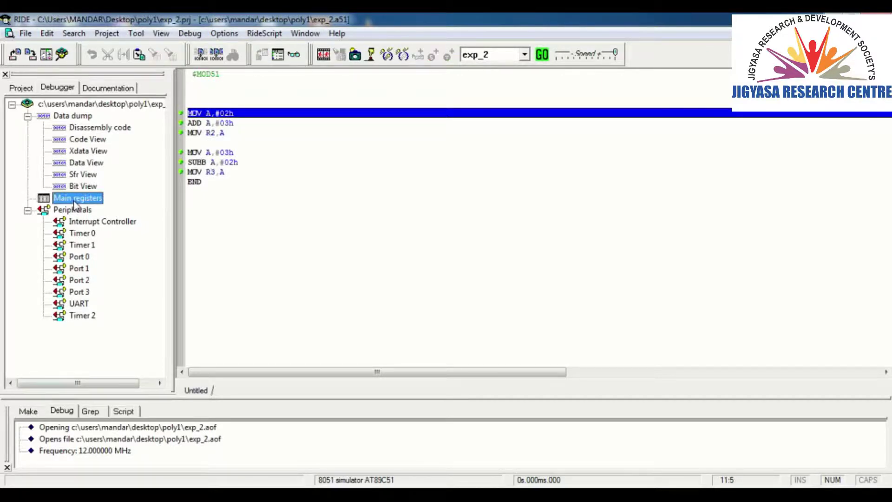
pyautogui.doubleClick(77, 198)
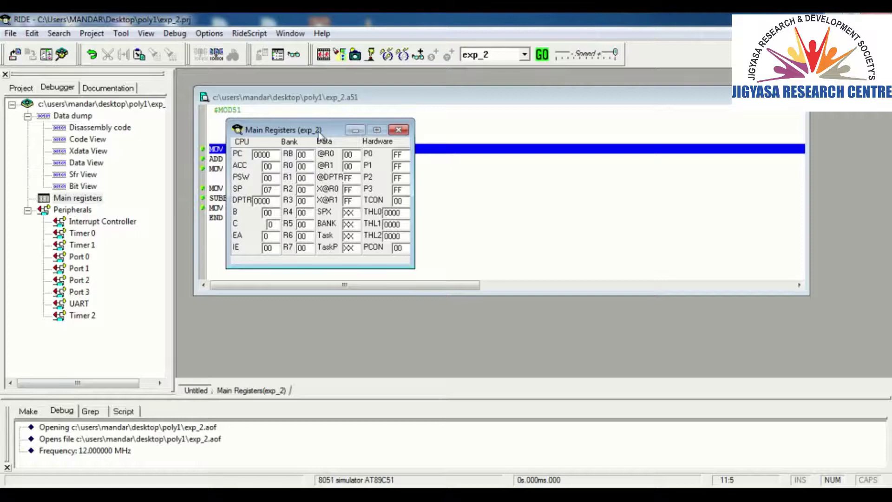
pyautogui.moveTo(318, 130); pyautogui.dragTo(882, 309)
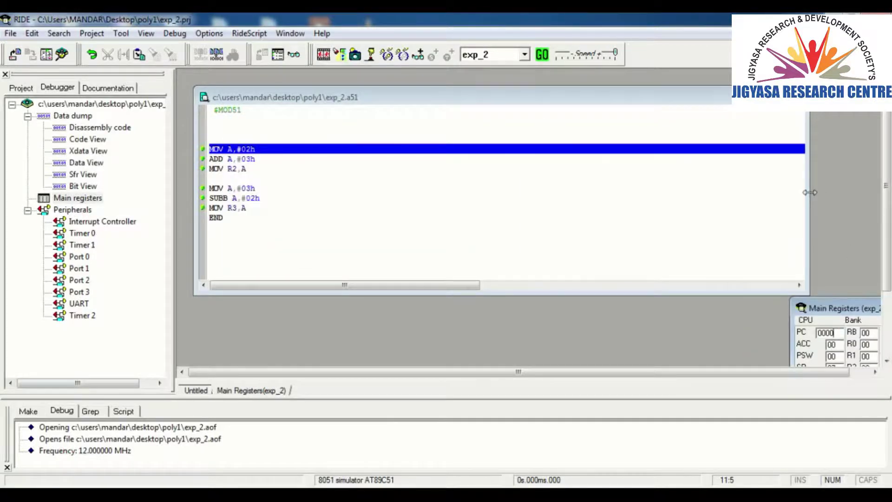
pyautogui.moveTo(810, 193); pyautogui.dragTo(401, 193)
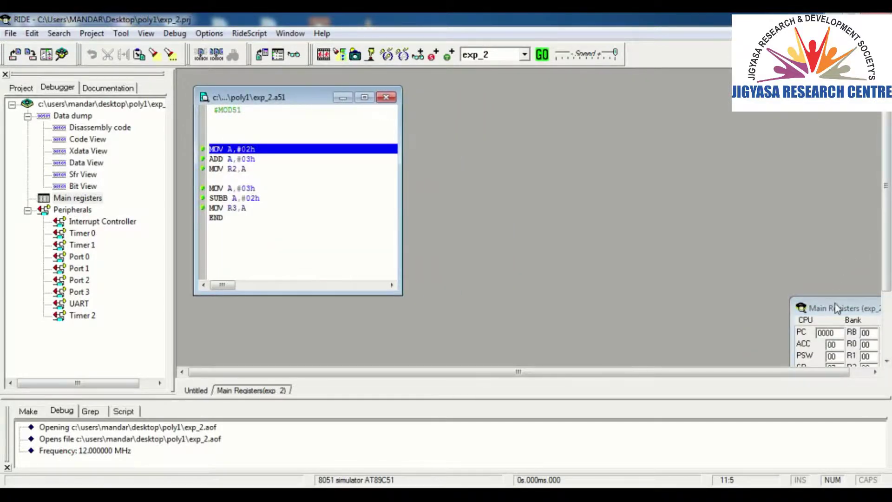
pyautogui.moveTo(837, 307); pyautogui.dragTo(486, 116)
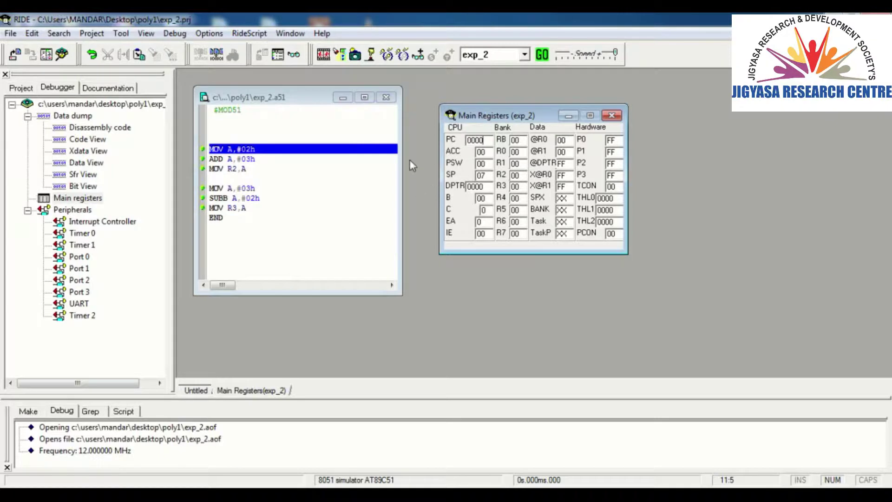
# Step through MOV A,#02h, ADD A,#03h, MOV R2,A, MOV A,#03h and SUBB A,#02h, giving R2=05, ACC=01.
pyautogui.click(389, 57)
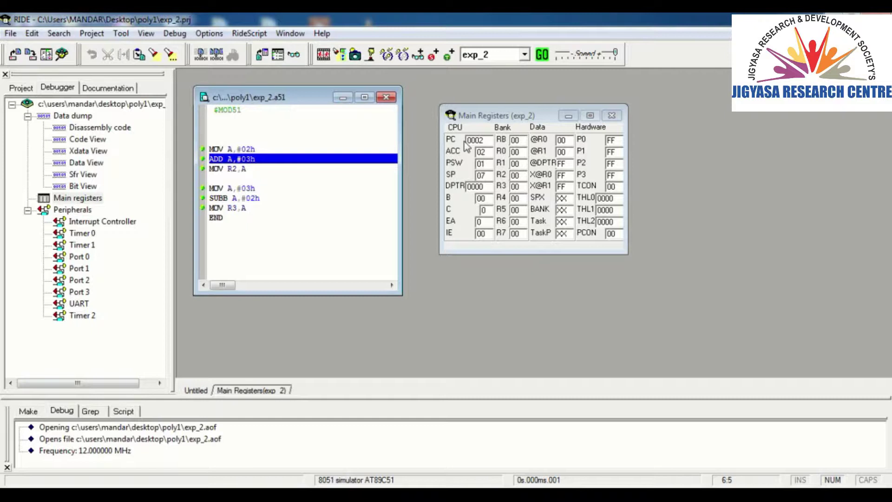
pyautogui.click(503, 178)
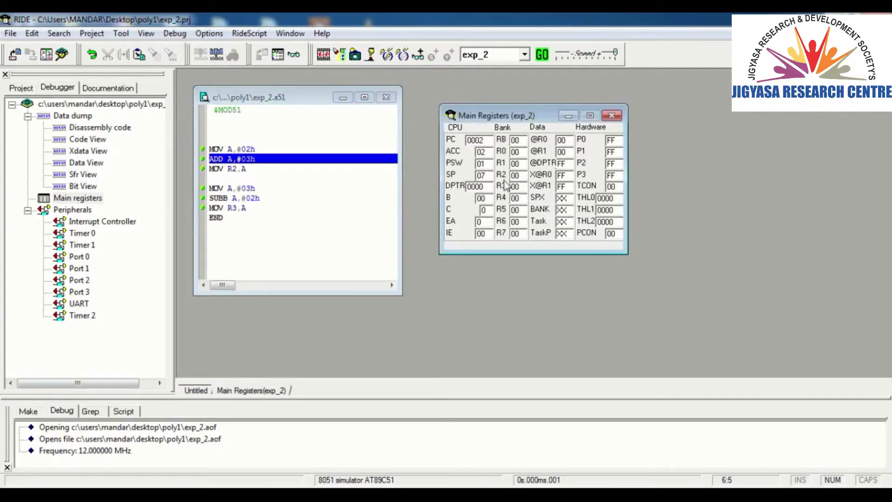
pyautogui.click(387, 56)
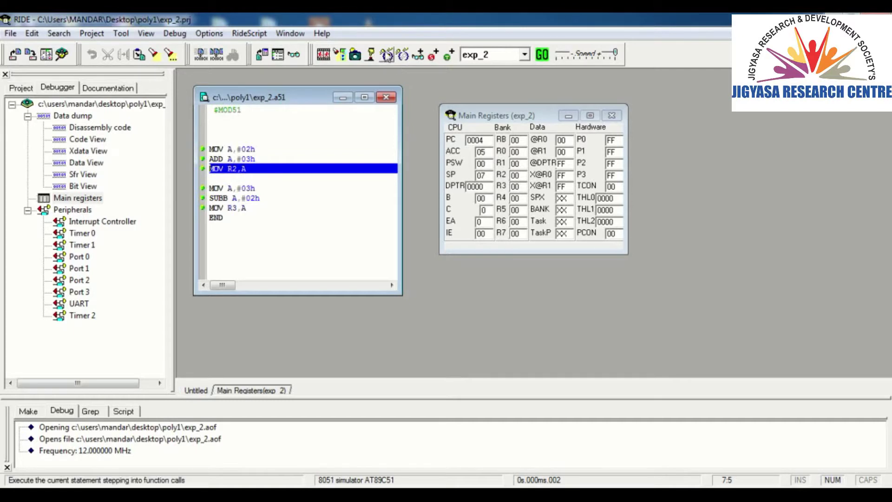
pyautogui.click(388, 56)
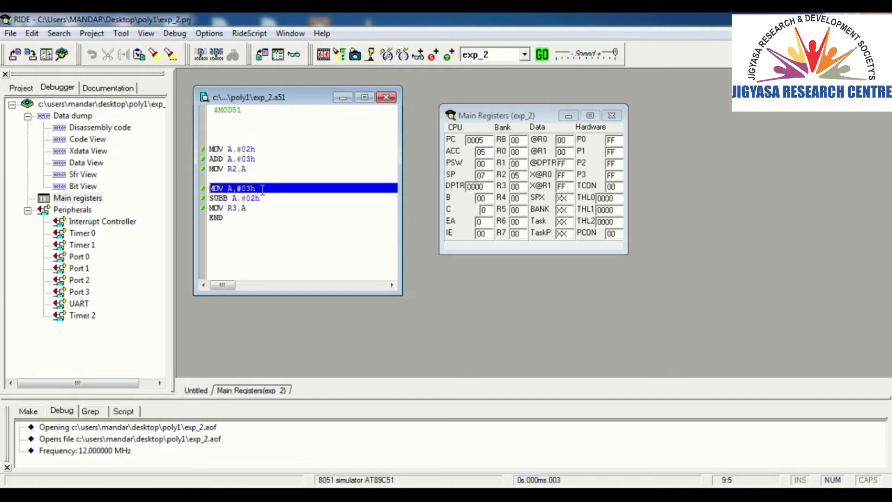
pyautogui.click(388, 54)
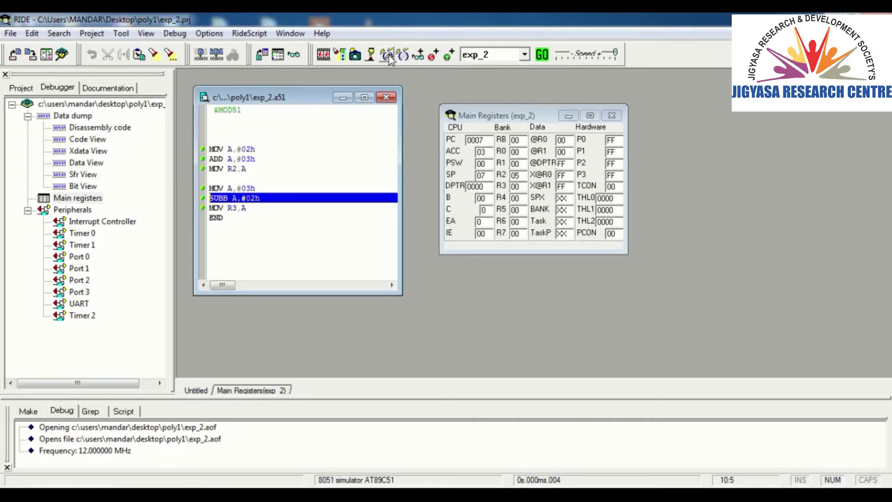
pyautogui.click(390, 56)
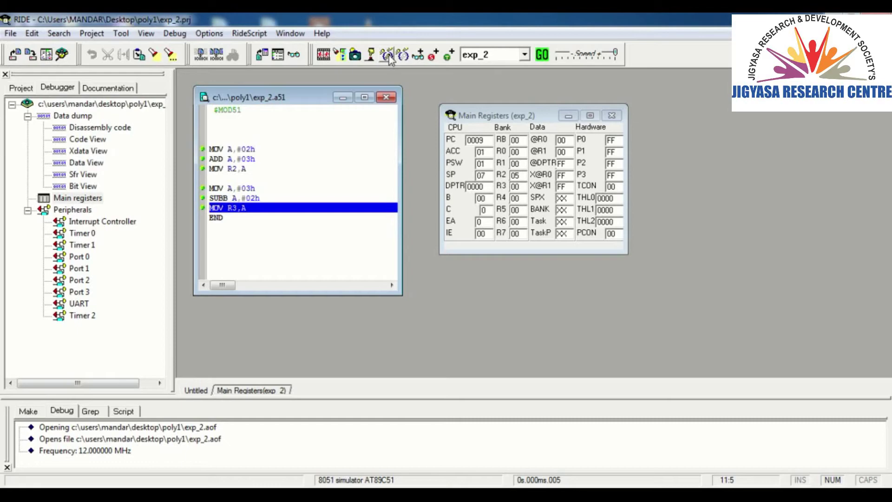